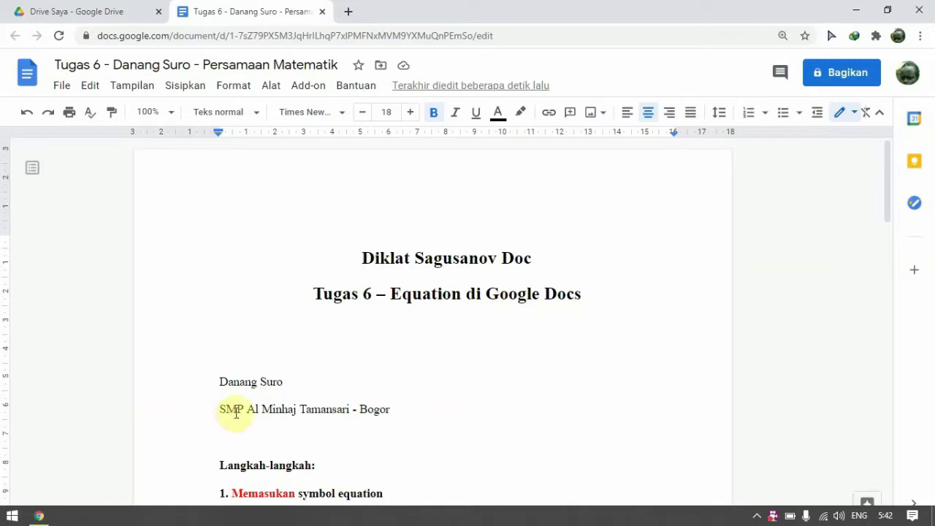
Step: Read the document's four numbered instructions on inserting equations, including the listed symbols, and check where the Persamaan (equation) option is found
{"action": "scroll", "coordinate": [393, 401], "scroll_direction": "down", "scroll_amount": 1}
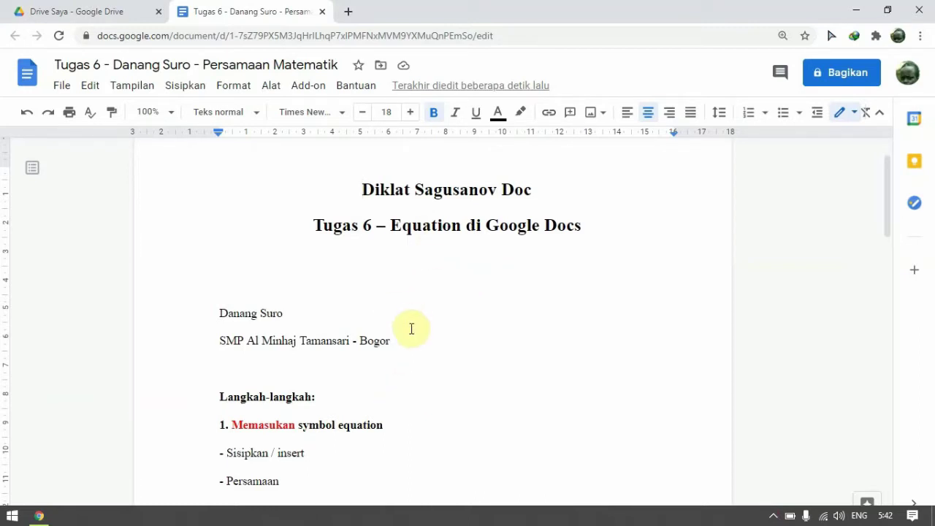
{"action": "scroll", "coordinate": [413, 329], "scroll_direction": "down", "scroll_amount": 3}
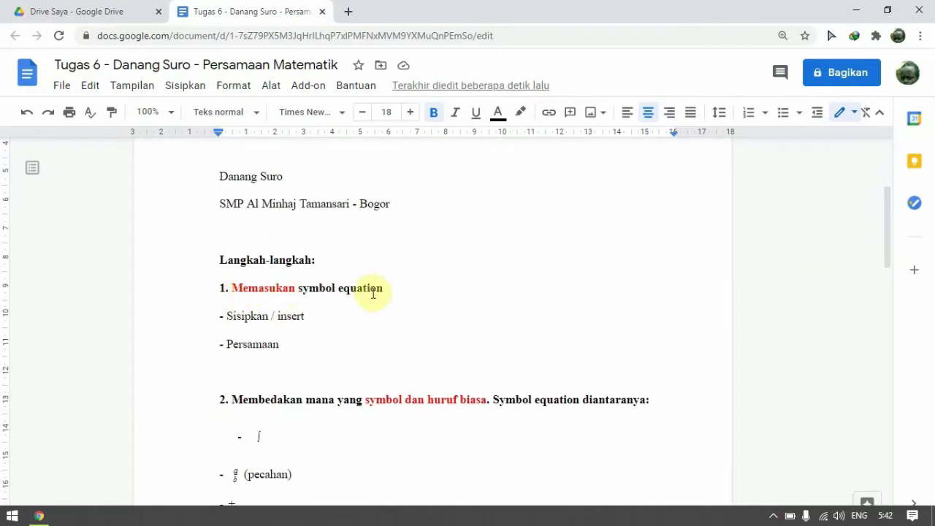
{"action": "left_click", "coordinate": [184, 87]}
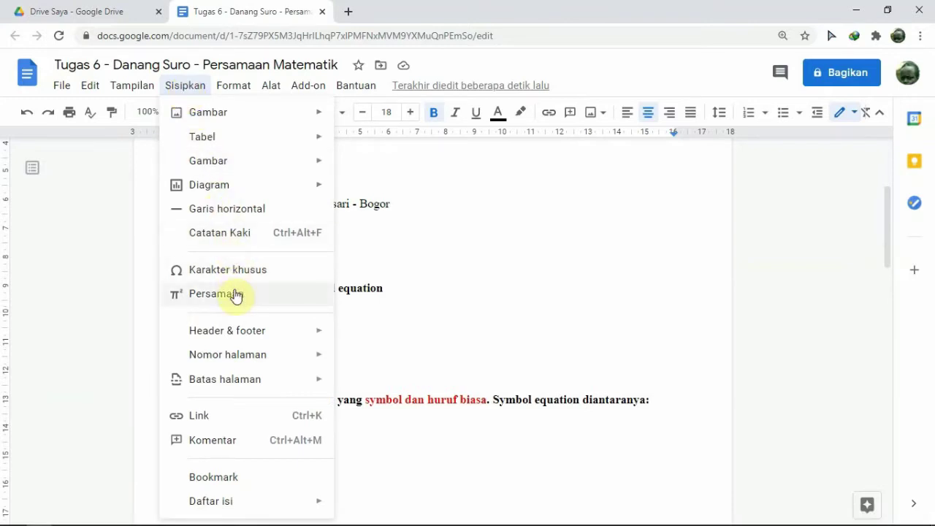
{"action": "left_click", "coordinate": [465, 287]}
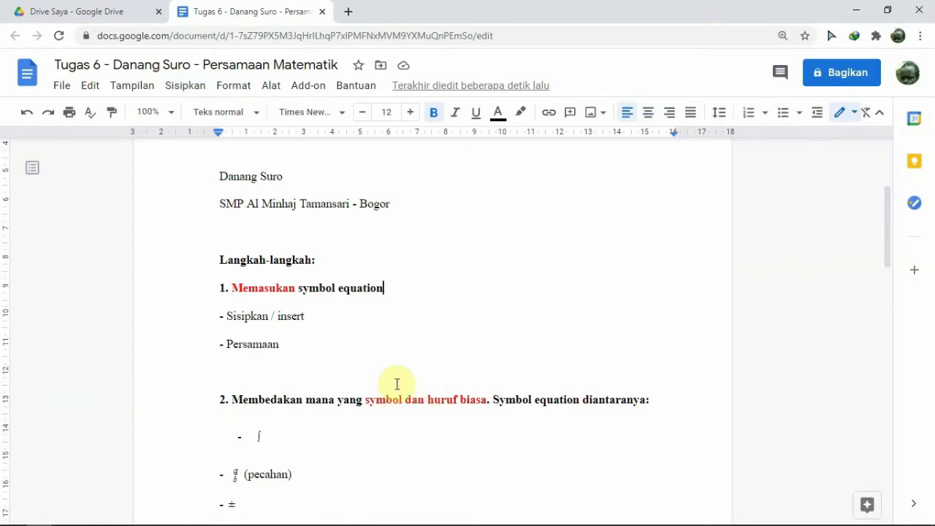
{"action": "scroll", "coordinate": [397, 383], "scroll_direction": "down", "scroll_amount": 2}
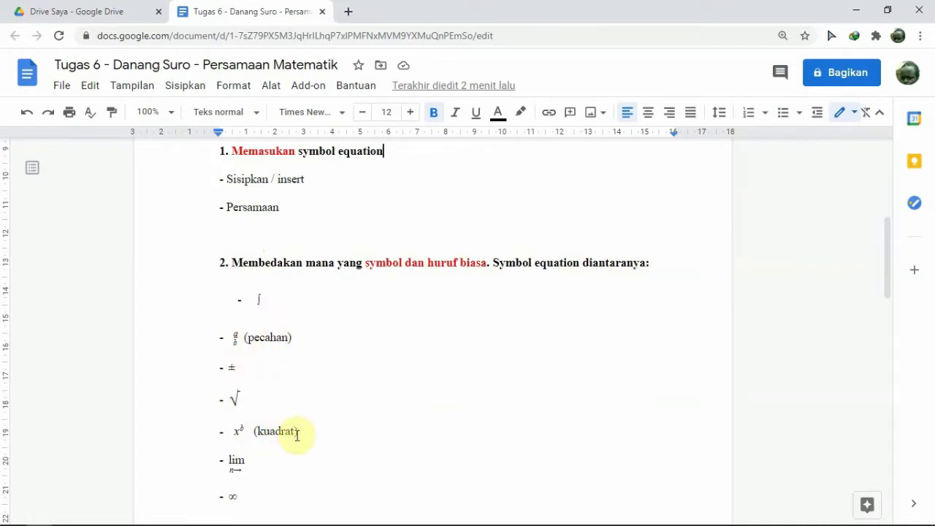
{"action": "scroll", "coordinate": [292, 438], "scroll_direction": "down", "scroll_amount": 1}
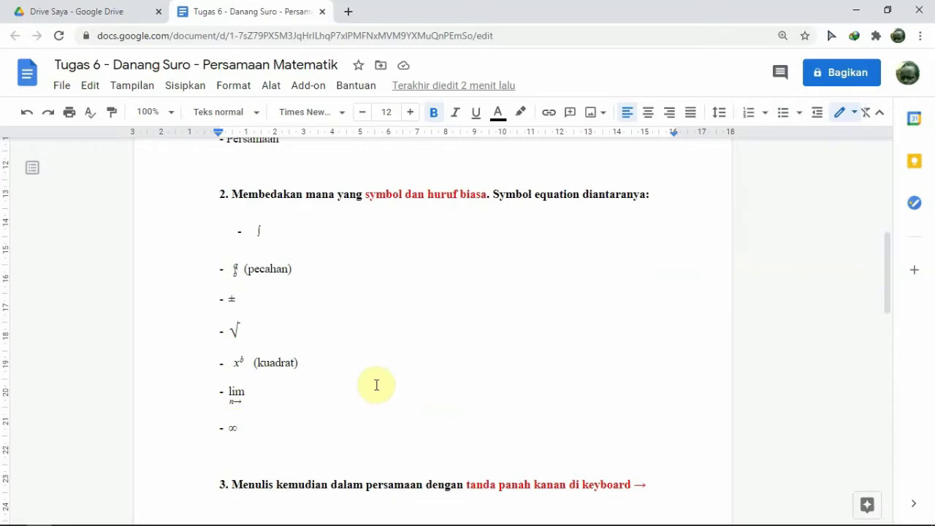
{"action": "scroll", "coordinate": [366, 387], "scroll_direction": "up", "scroll_amount": 1}
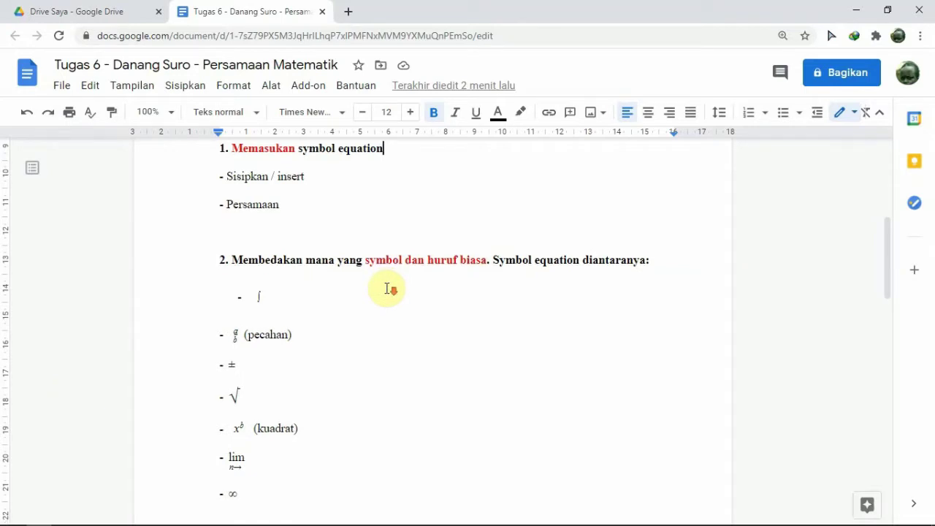
{"action": "scroll", "coordinate": [387, 289], "scroll_direction": "down", "scroll_amount": 3}
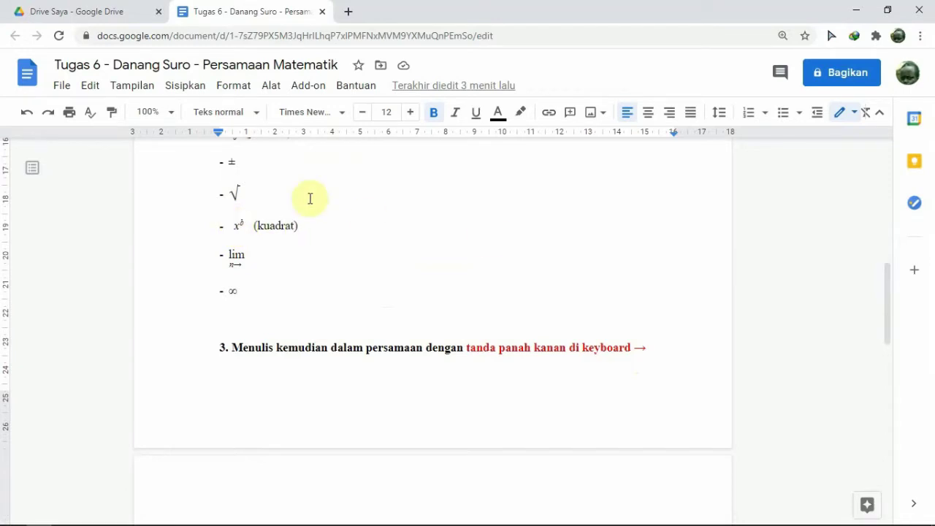
{"action": "scroll", "coordinate": [405, 266], "scroll_direction": "down", "scroll_amount": 3}
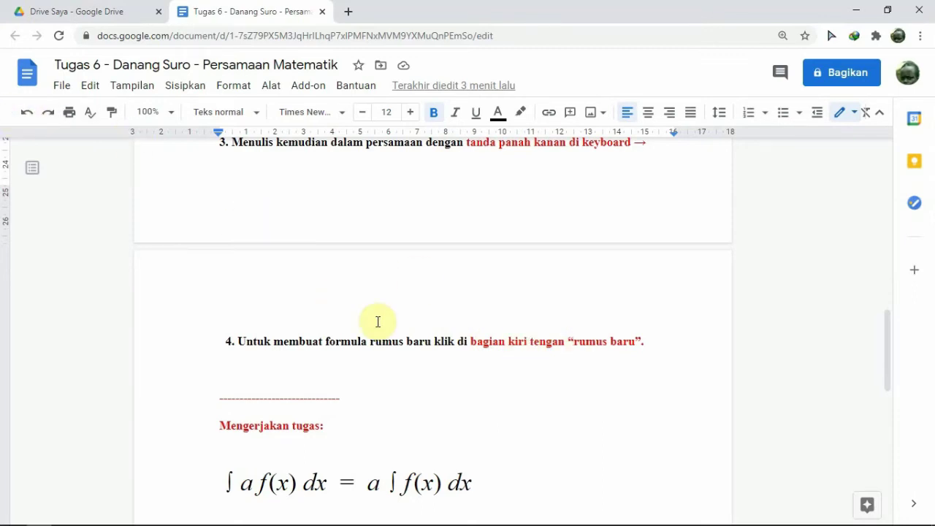
{"action": "scroll", "coordinate": [380, 321], "scroll_direction": "up", "scroll_amount": 7}
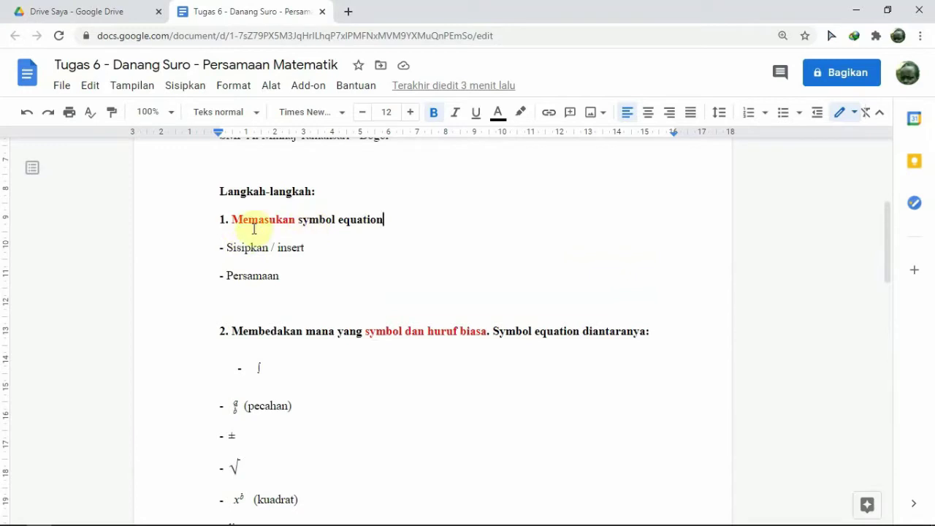
{"action": "left_click", "coordinate": [187, 89]}
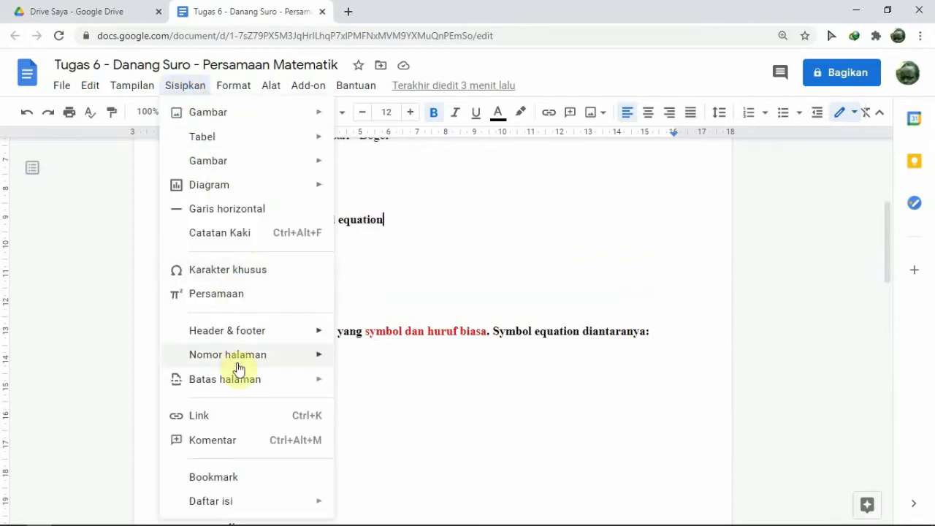
{"action": "left_click", "coordinate": [503, 267]}
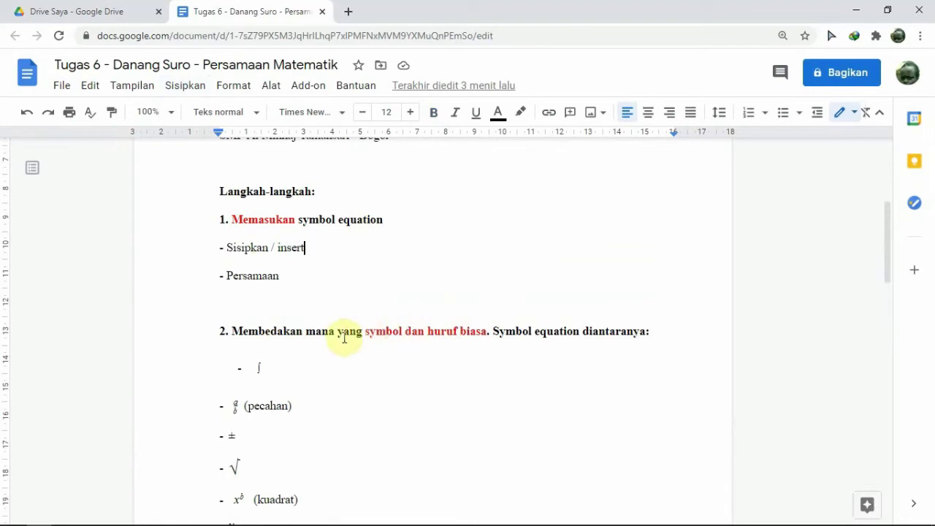
{"action": "scroll", "coordinate": [369, 348], "scroll_direction": "down", "scroll_amount": 1}
{"action": "scroll", "coordinate": [369, 348], "scroll_direction": "down", "scroll_amount": 3}
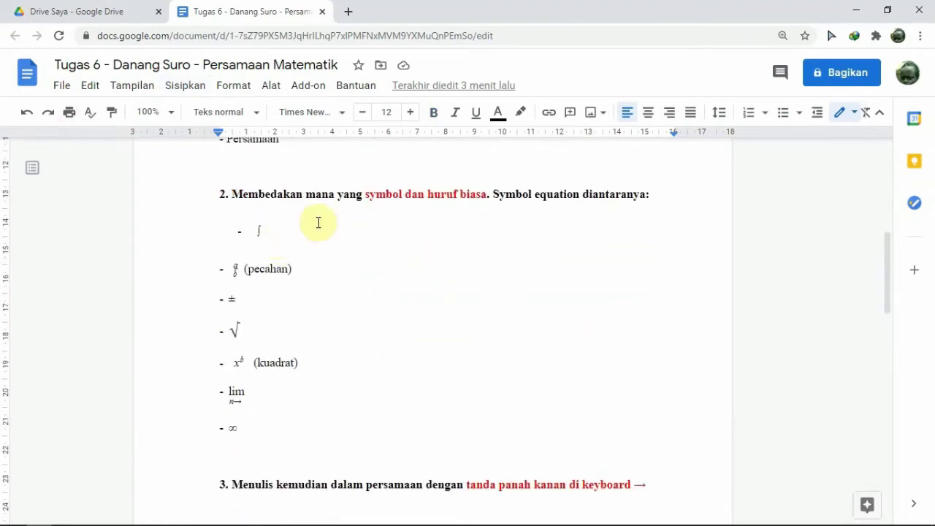
{"action": "scroll", "coordinate": [488, 274], "scroll_direction": "down", "scroll_amount": 3}
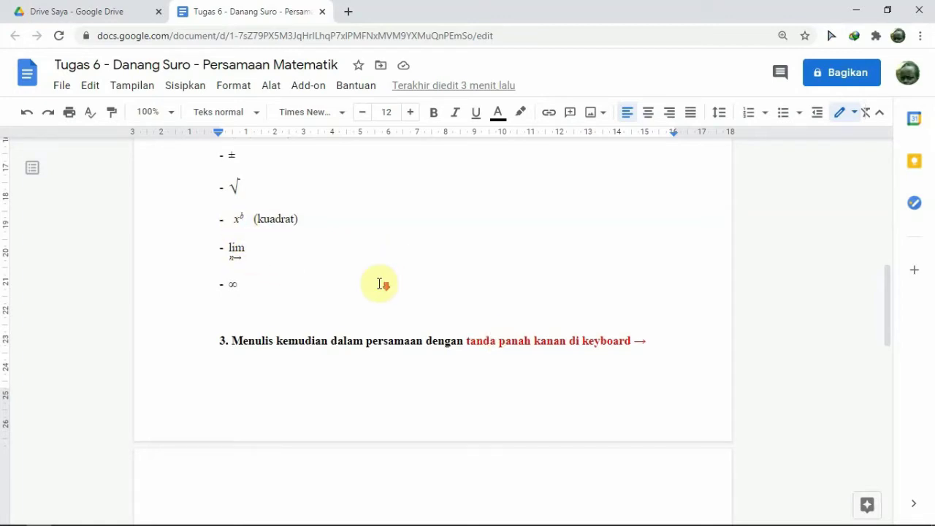
{"action": "scroll", "coordinate": [379, 283], "scroll_direction": "down", "scroll_amount": 2}
{"action": "scroll", "coordinate": [413, 329], "scroll_direction": "down", "scroll_amount": 1}
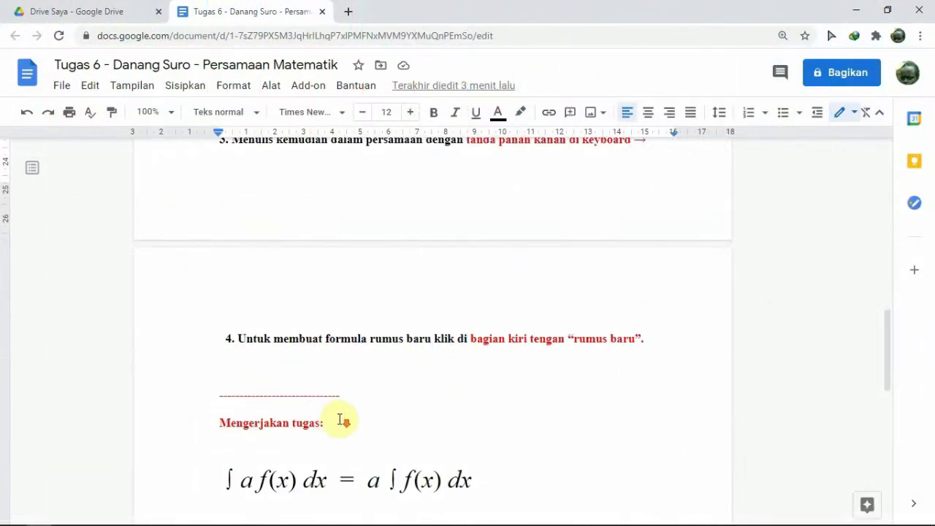
Step: Add a new line below the first integral formula under "Mengerjakan tugas:" and insert an empty equation there
{"action": "scroll", "coordinate": [336, 408], "scroll_direction": "down", "scroll_amount": 3}
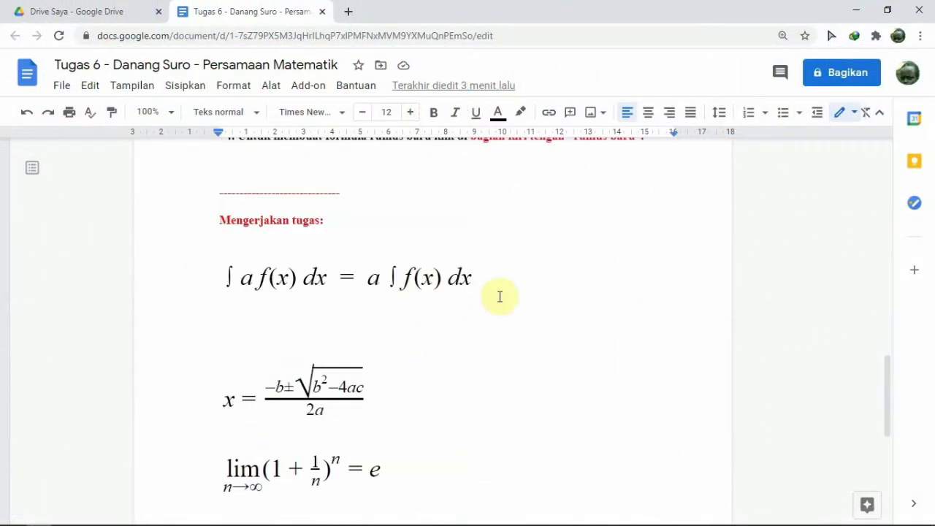
{"action": "left_click", "coordinate": [502, 284]}
{"action": "key", "text": "Return"}
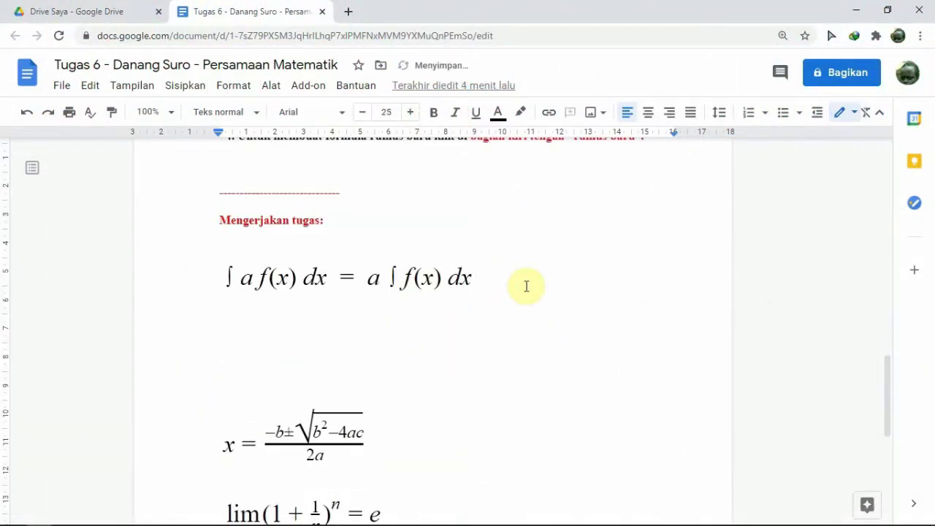
{"action": "scroll", "coordinate": [526, 285], "scroll_direction": "up", "scroll_amount": 10}
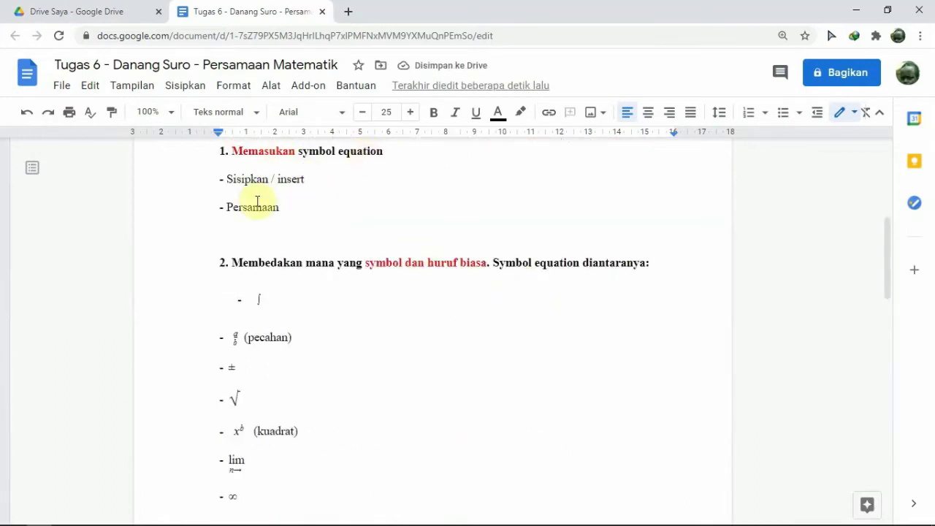
{"action": "left_click", "coordinate": [183, 86]}
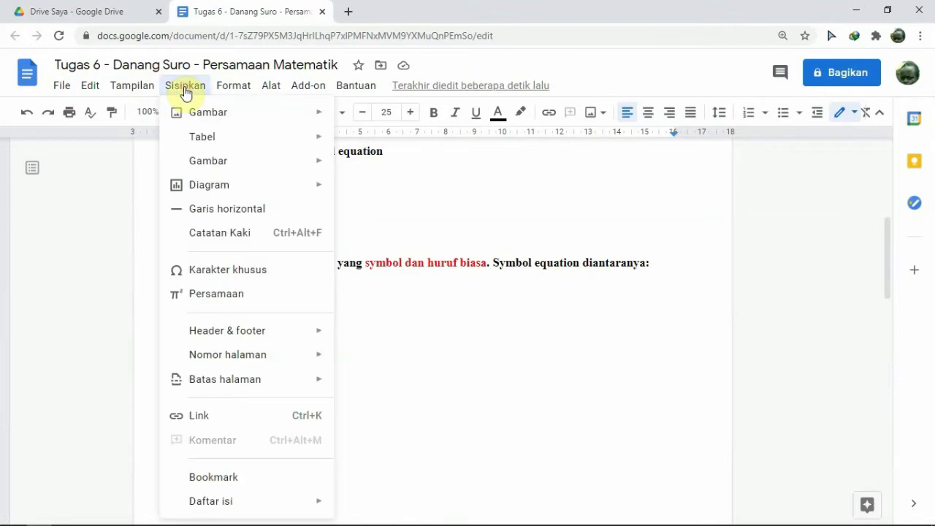
{"action": "left_click", "coordinate": [225, 295]}
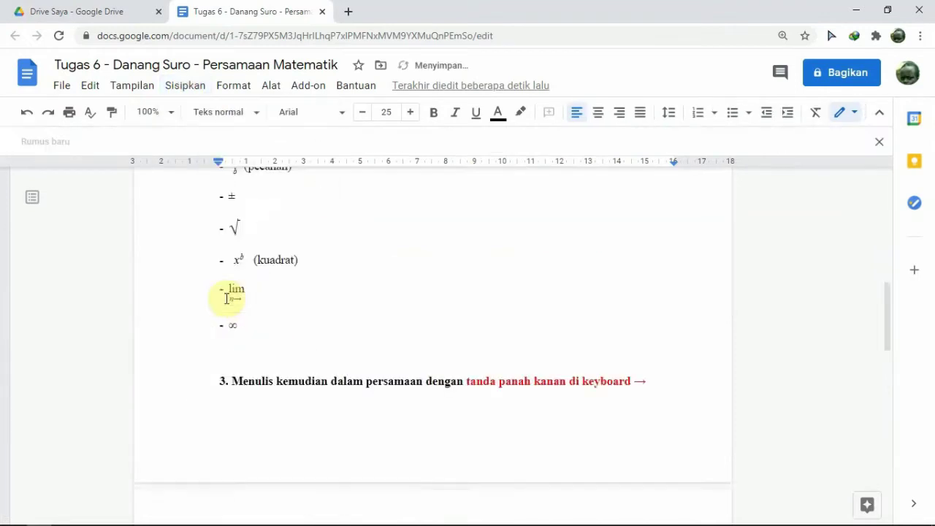
{"action": "scroll", "coordinate": [298, 436], "scroll_direction": "down", "scroll_amount": 3}
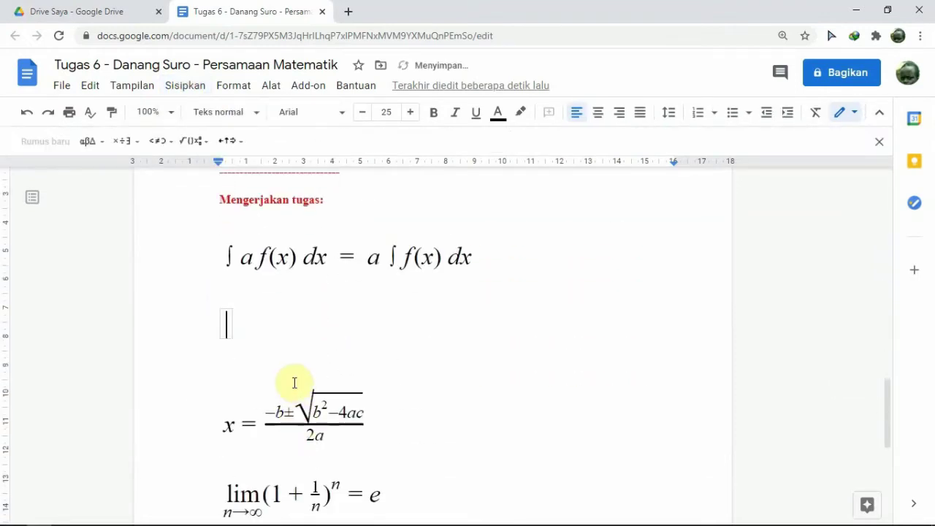
Step: Insert the integral symbol with limit placeholders into the new equation, following the symbol list in instruction 2
{"action": "scroll", "coordinate": [321, 376], "scroll_direction": "up", "scroll_amount": 10}
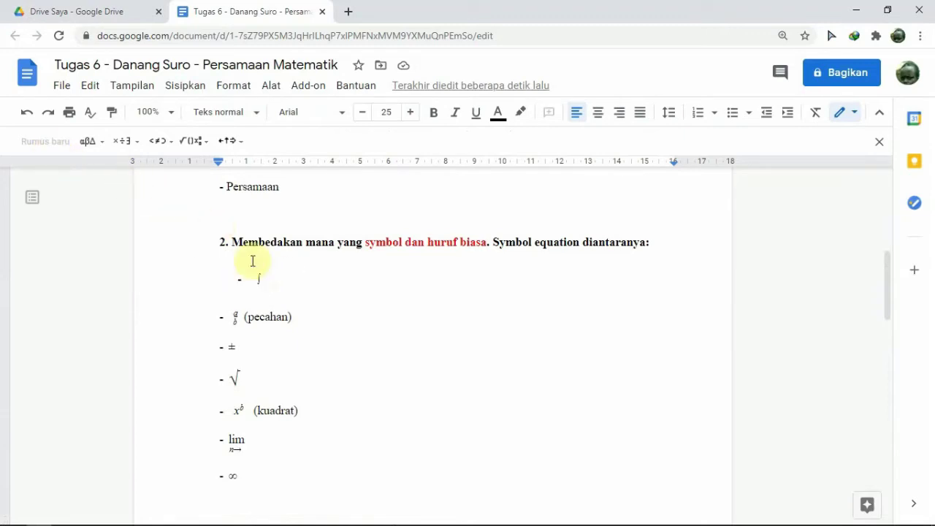
{"action": "scroll", "coordinate": [410, 320], "scroll_direction": "down", "scroll_amount": 8}
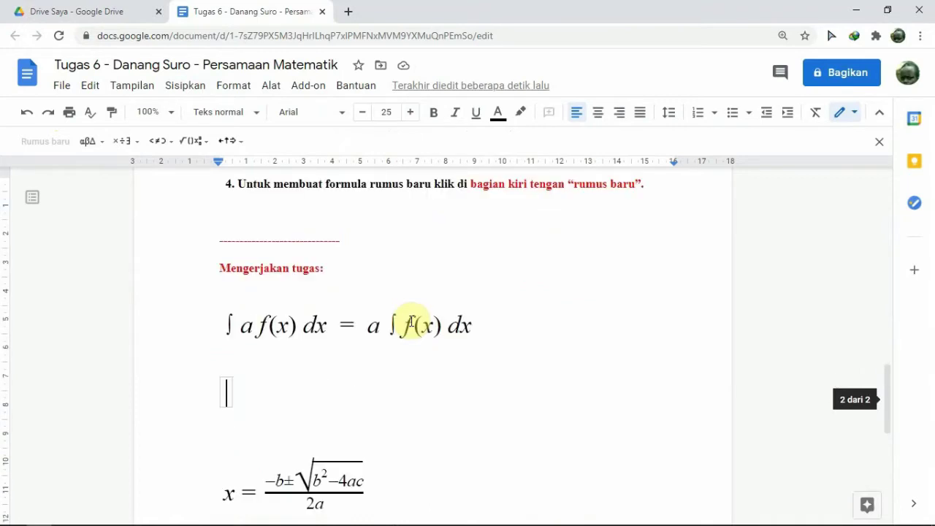
{"action": "left_click", "coordinate": [196, 142]}
{"action": "left_click", "coordinate": [293, 264]}
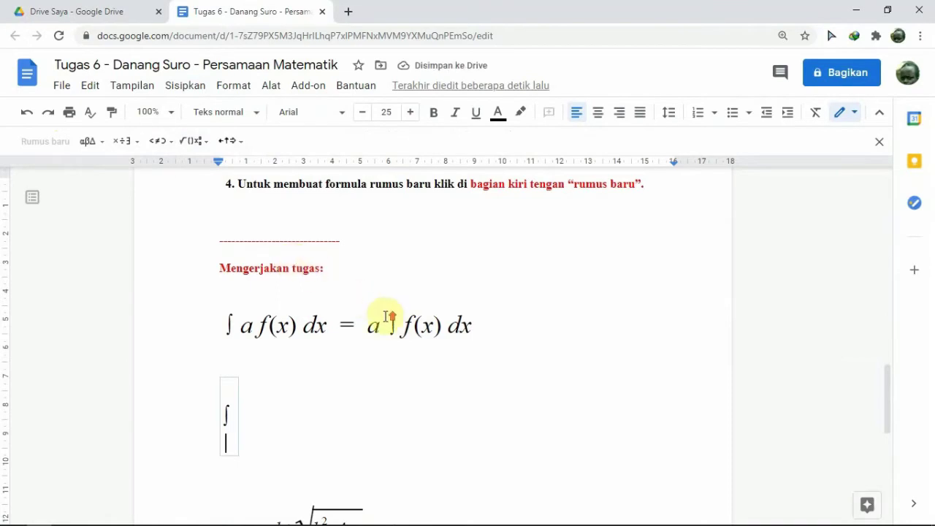
Step: Move past the integral's empty limits, check the instructions on symbols and ordinary letters, and enter "af" after the integral sign
{"action": "scroll", "coordinate": [386, 316], "scroll_direction": "up", "scroll_amount": 4}
{"action": "scroll", "coordinate": [385, 316], "scroll_direction": "up", "scroll_amount": 2}
{"action": "scroll", "coordinate": [387, 315], "scroll_direction": "up", "scroll_amount": 1}
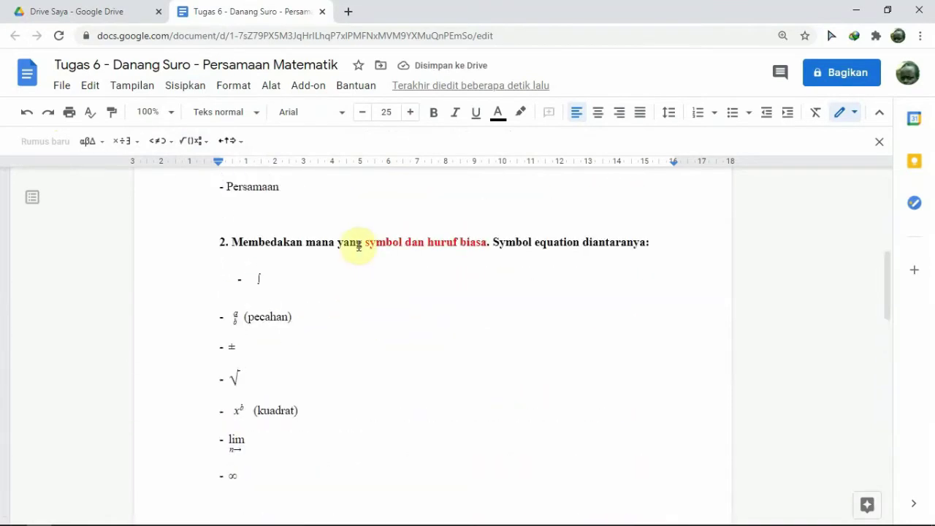
{"action": "scroll", "coordinate": [365, 367], "scroll_direction": "down", "scroll_amount": 2}
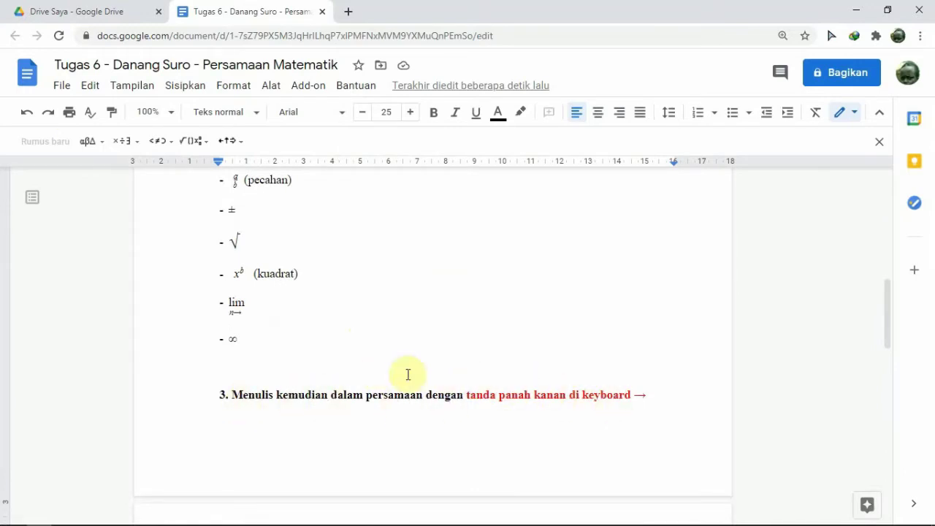
{"action": "scroll", "coordinate": [314, 271], "scroll_direction": "up", "scroll_amount": 4}
{"action": "scroll", "coordinate": [326, 301], "scroll_direction": "down", "scroll_amount": 7}
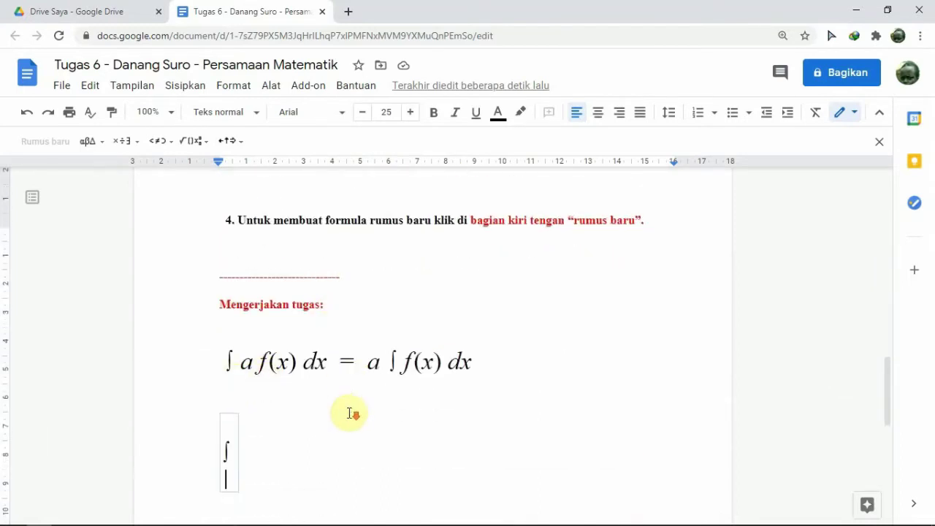
{"action": "scroll", "coordinate": [350, 414], "scroll_direction": "down", "scroll_amount": 2}
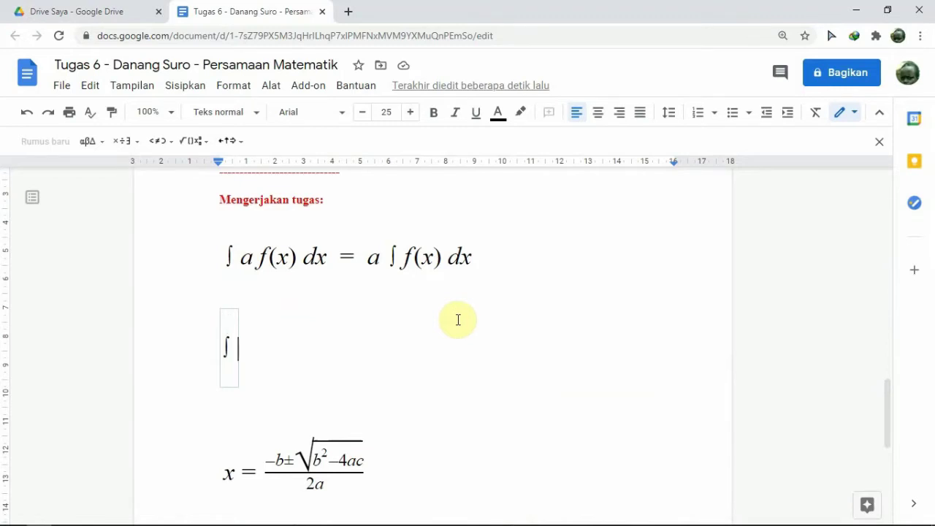
{"action": "scroll", "coordinate": [457, 319], "scroll_direction": "up", "scroll_amount": 15}
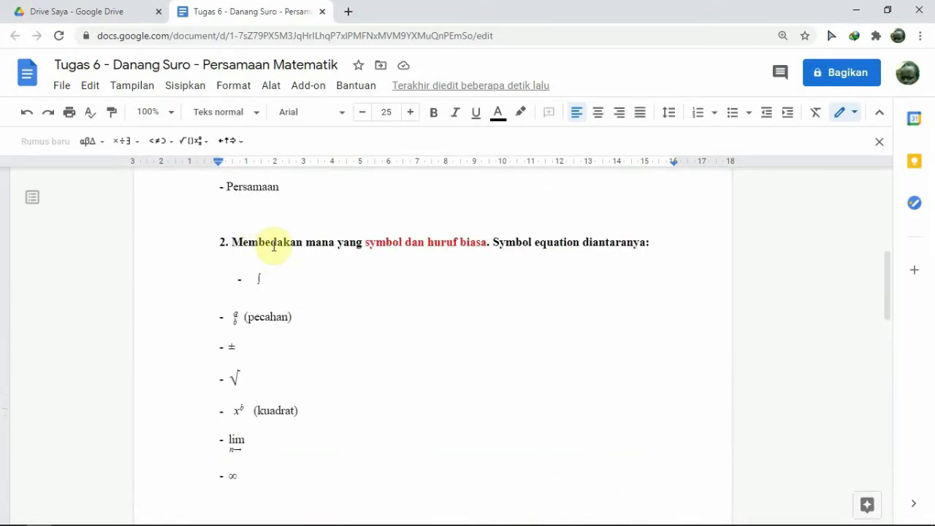
{"action": "scroll", "coordinate": [425, 352], "scroll_direction": "down", "scroll_amount": 10}
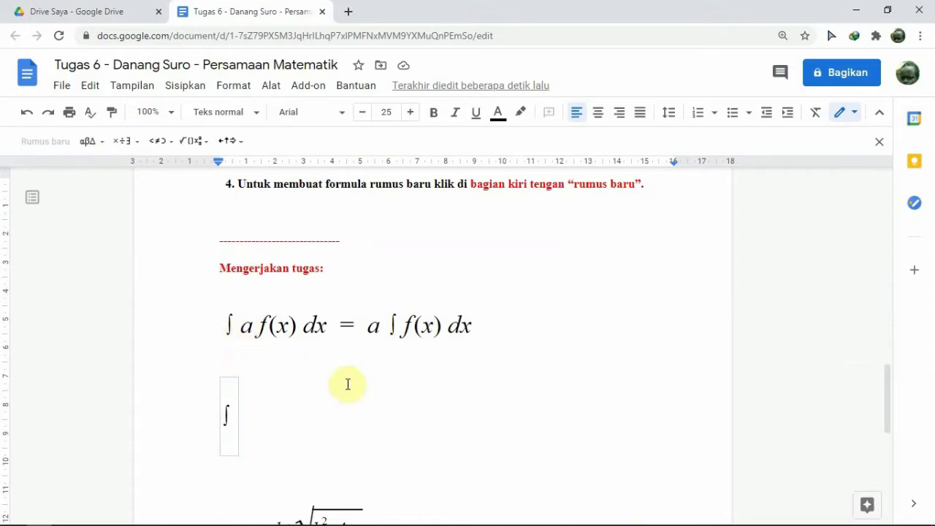
{"action": "type", "text": "a"}
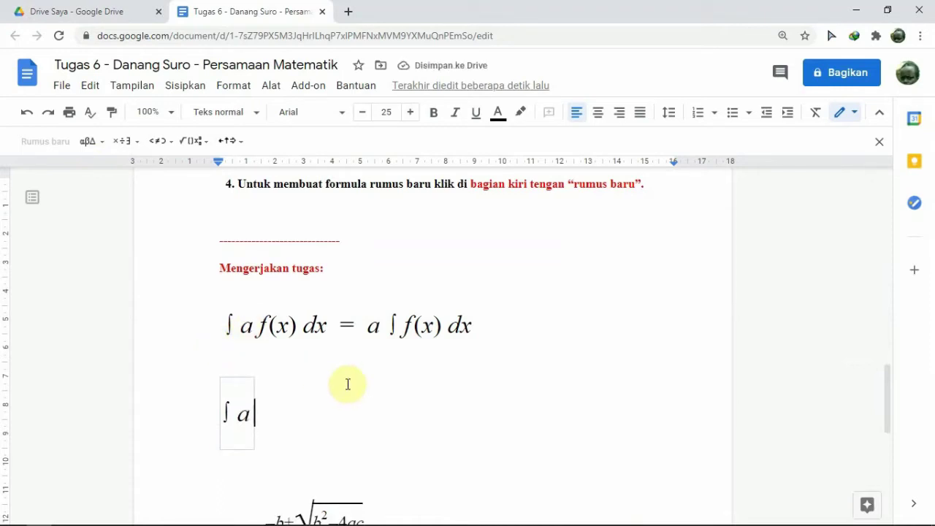
{"action": "type", "text": "f"}
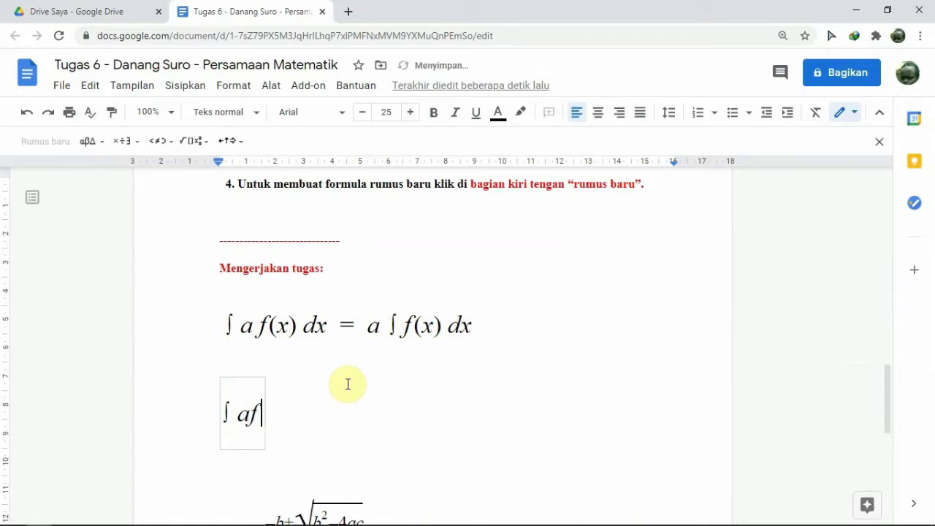